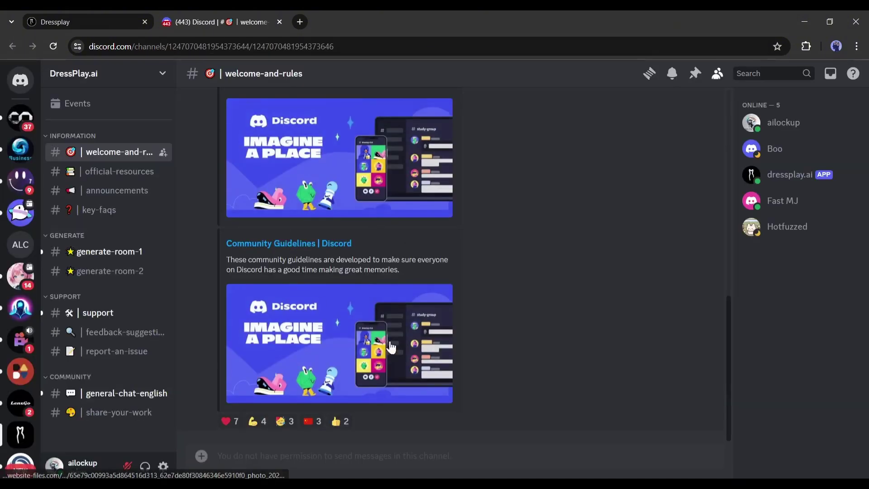
# - Scroll through the rules and guideline embeds in #welcome-and-rules
pyautogui.scroll(5, 389, 341)
pyautogui.scroll(5, 442, 304)
pyautogui.scroll(-5, 373, 279)
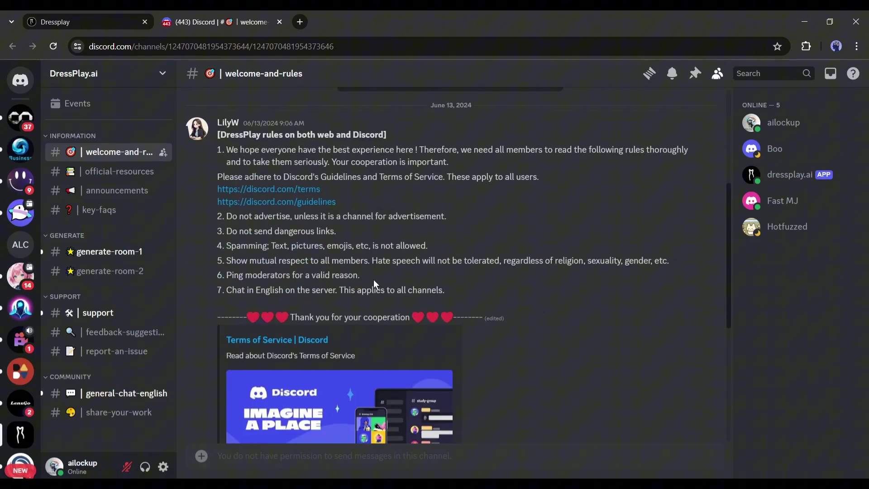
pyautogui.scroll(-4, 373, 279)
pyautogui.scroll(-1, 346, 312)
pyautogui.scroll(-1, 346, 313)
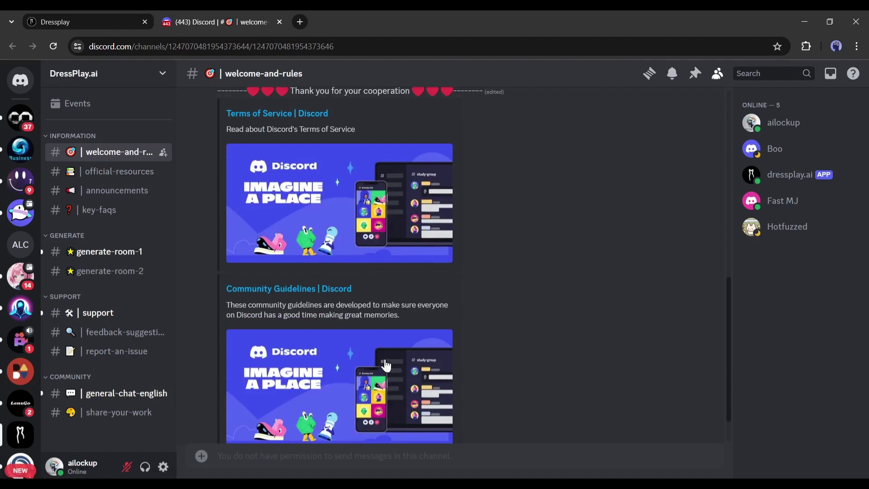
# - Start the dressplay.ai /generate command in the #generate-room-1 message box
pyautogui.click(119, 258)
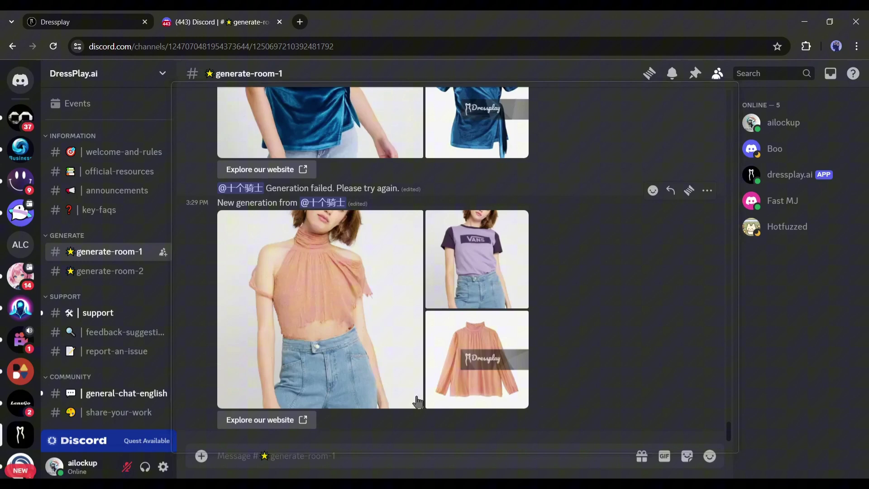
pyautogui.click(292, 456)
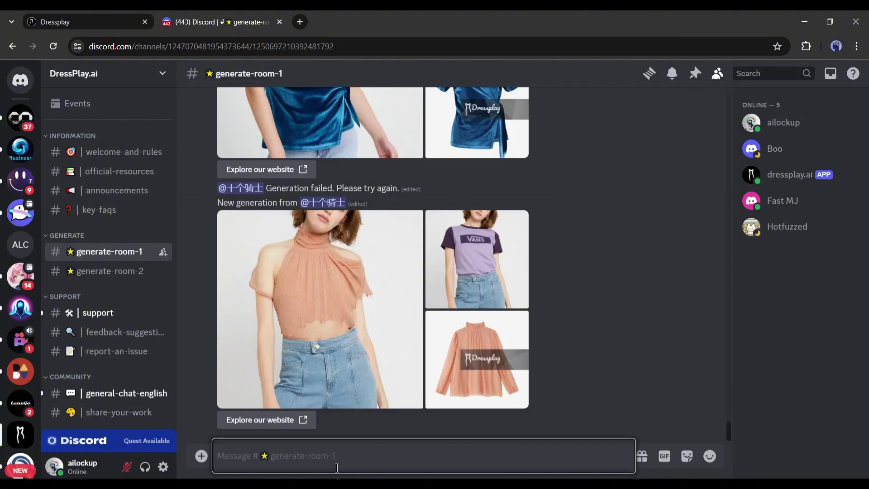
pyautogui.click(364, 452)
pyautogui.write('/')
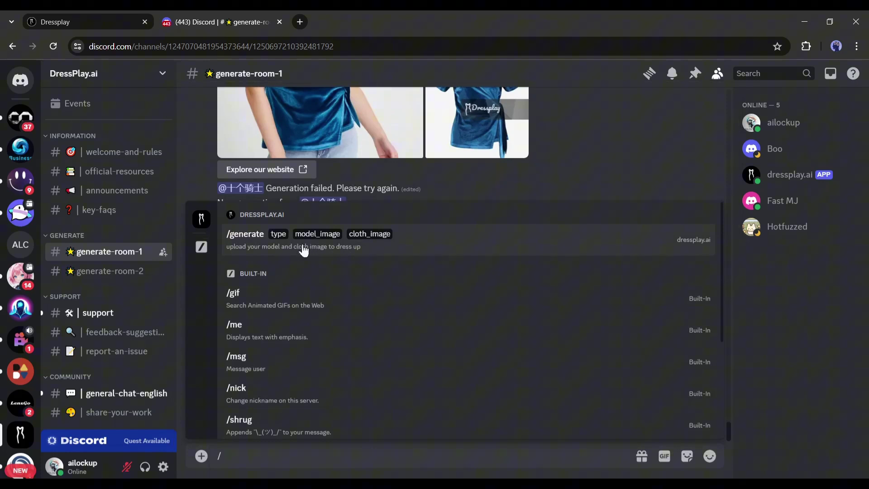
pyautogui.click(354, 250)
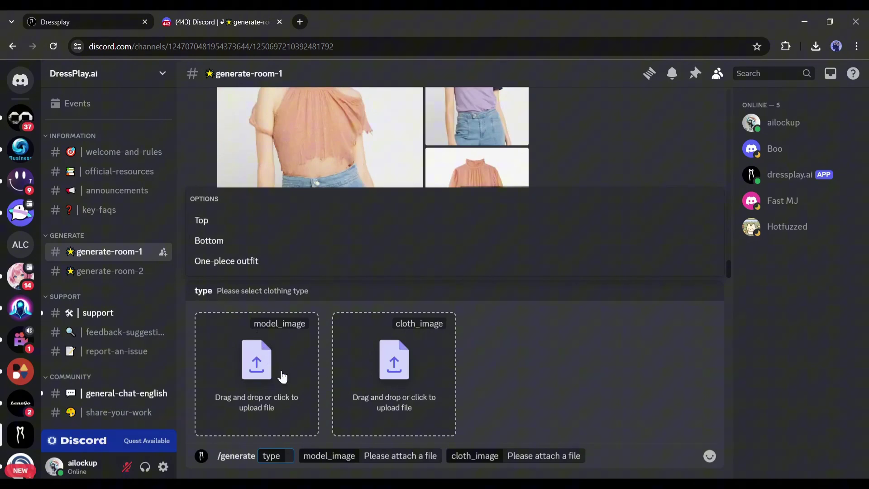
# - Attach the pink-haired beach photo as model_image and grey shirt 6.png as cloth_image
pyautogui.click(268, 351)
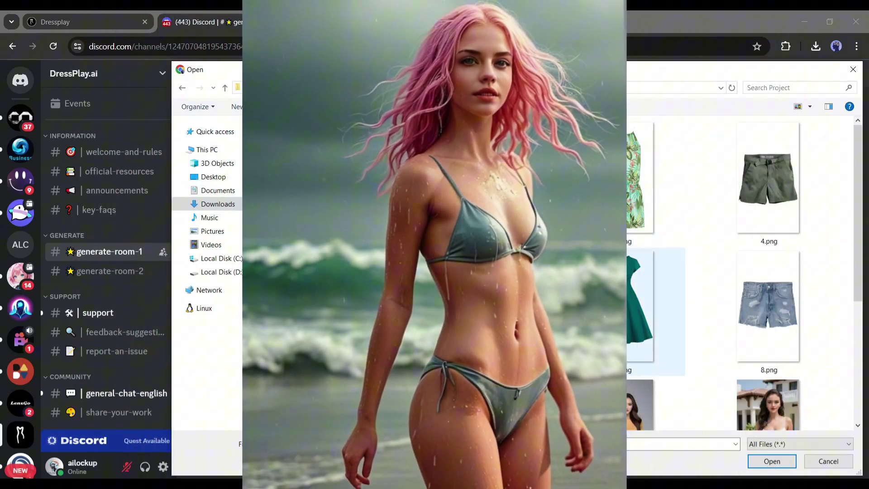
pyautogui.scroll(-2, 742, 272)
pyautogui.scroll(-3, 648, 232)
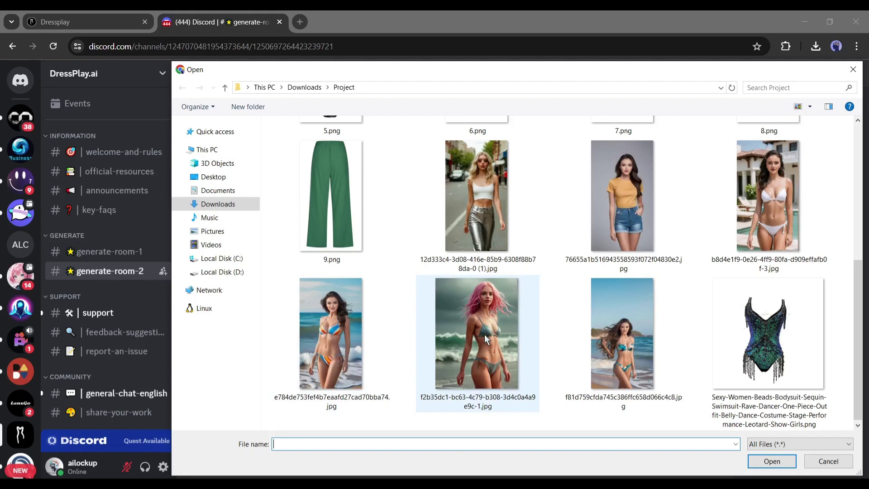
pyautogui.doubleClick(483, 334)
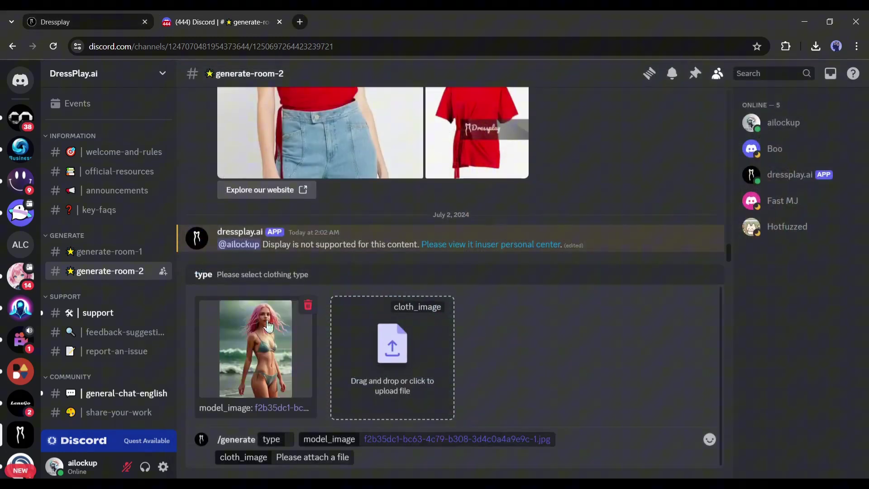
pyautogui.click(401, 354)
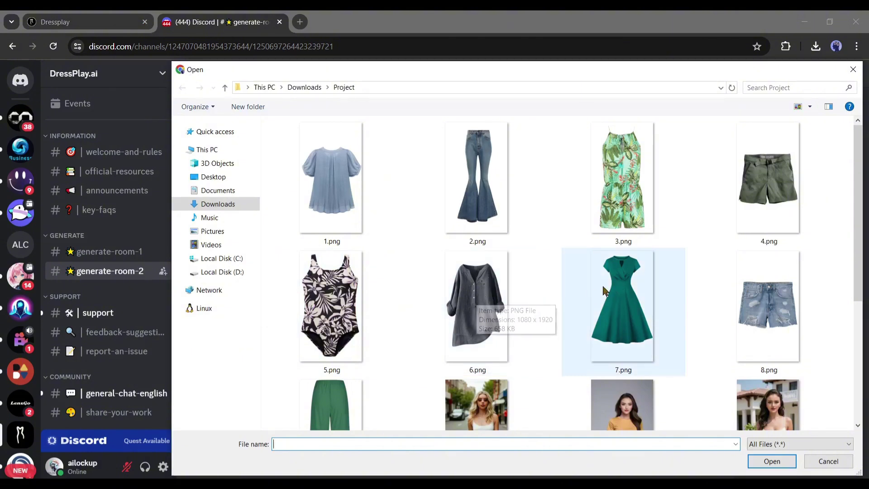
pyautogui.doubleClick(484, 285)
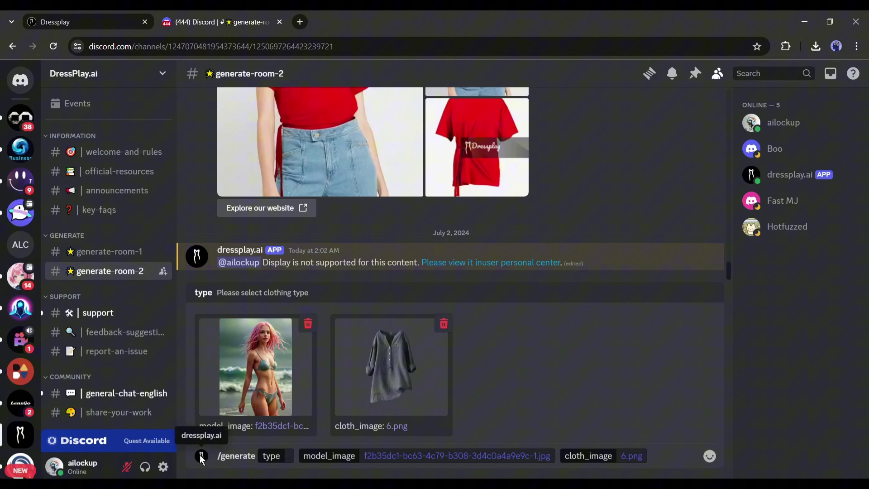
# - Choose Top as the clothing type and send the /generate try-on request
pyautogui.click(287, 455)
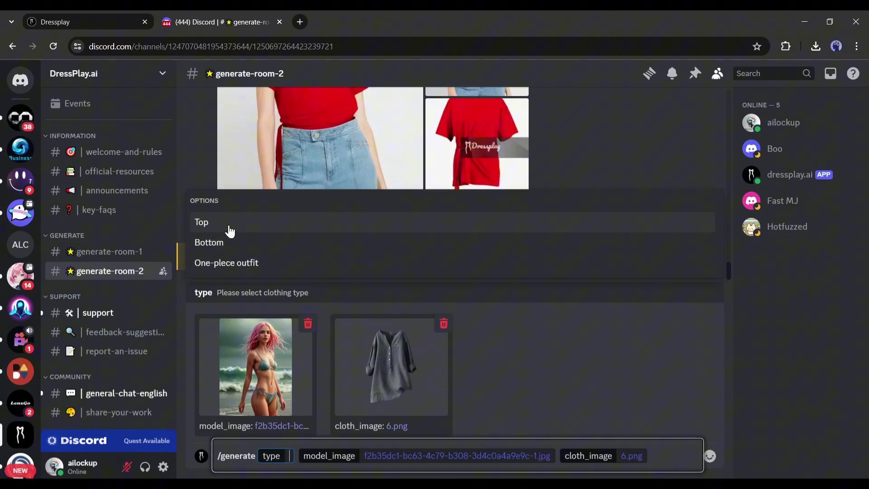
pyautogui.click(230, 231)
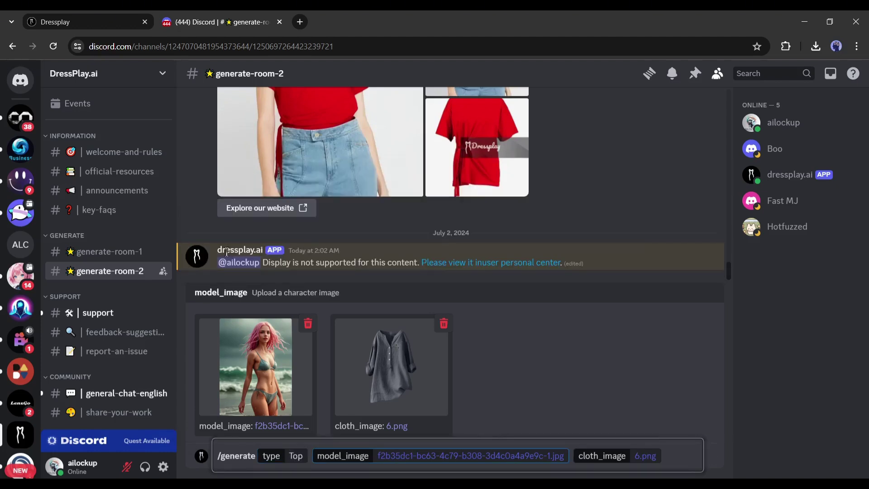
pyautogui.click(303, 456)
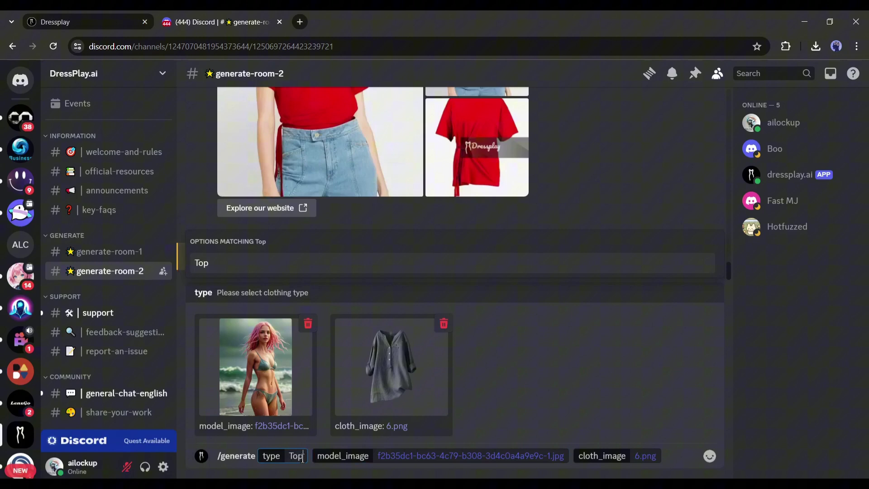
pyautogui.press('Tab')
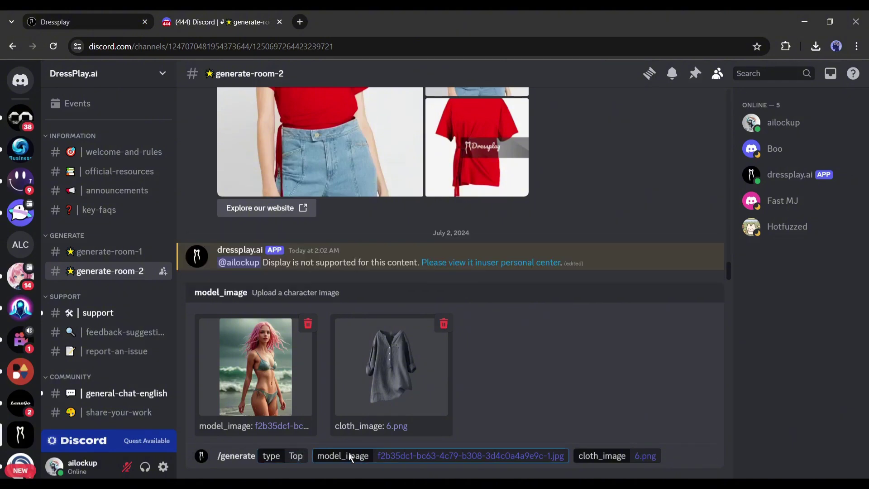
pyautogui.press('Return')
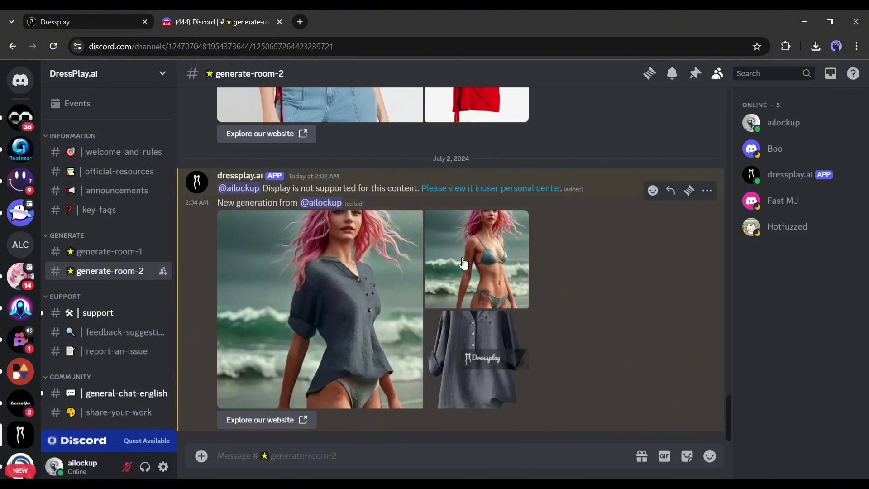
# - Enlarge the original model photo and the shirt try-on image to compare them
pyautogui.click(500, 240)
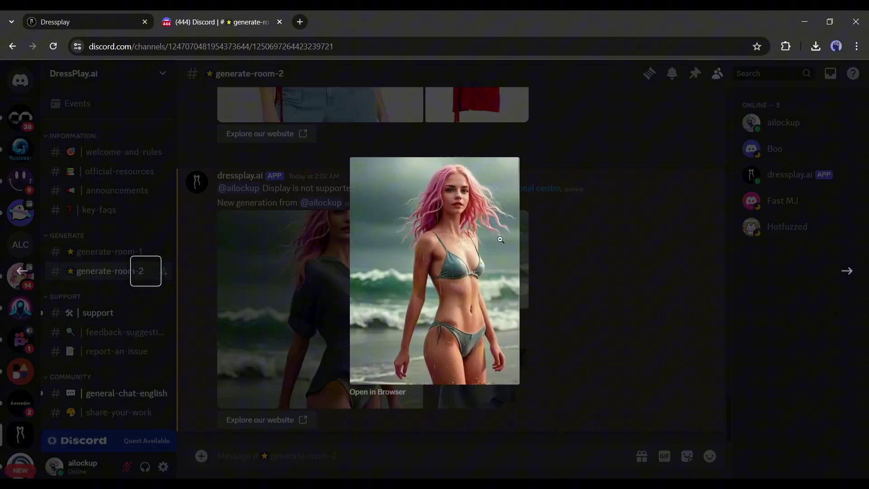
pyautogui.click(846, 277)
pyautogui.click(656, 265)
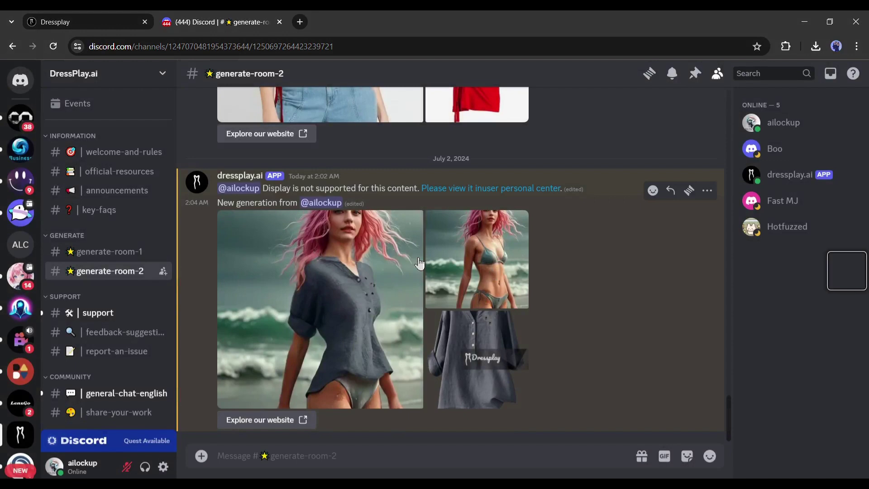
# - Save the grey-shirt try-on result image to disk, then close the viewer
pyautogui.click(419, 262)
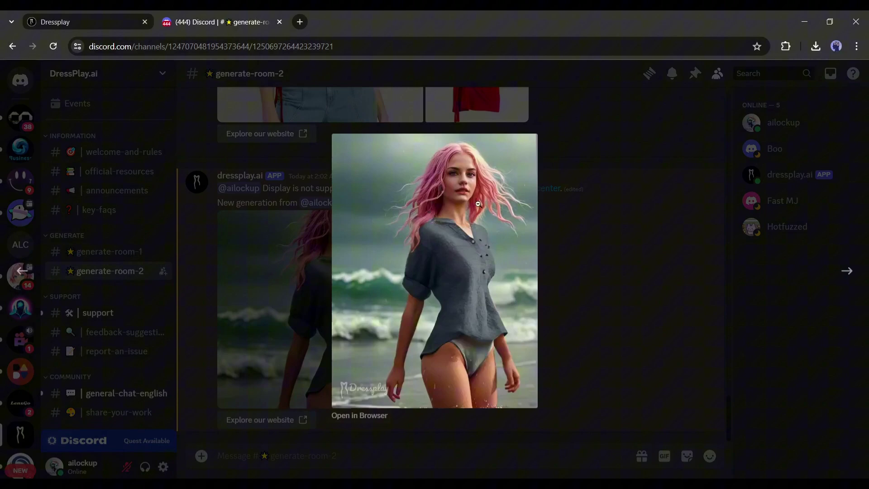
pyautogui.rightClick(467, 240)
pyautogui.click(502, 270)
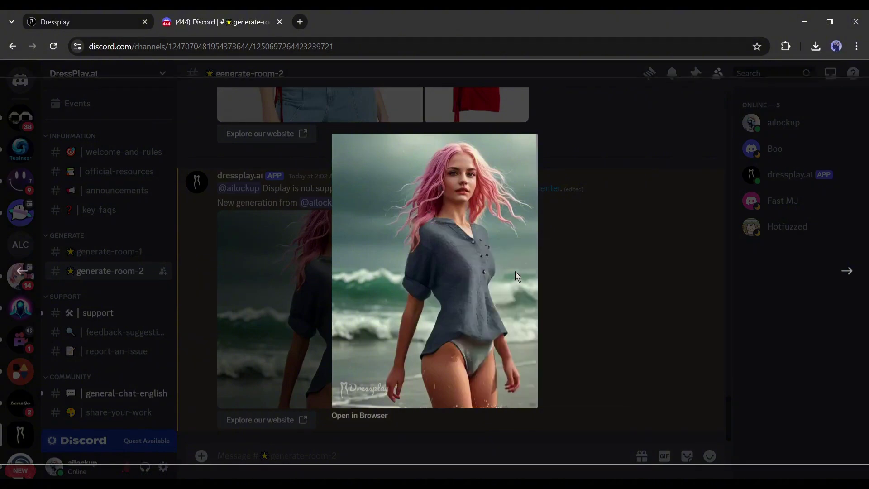
pyautogui.click(614, 226)
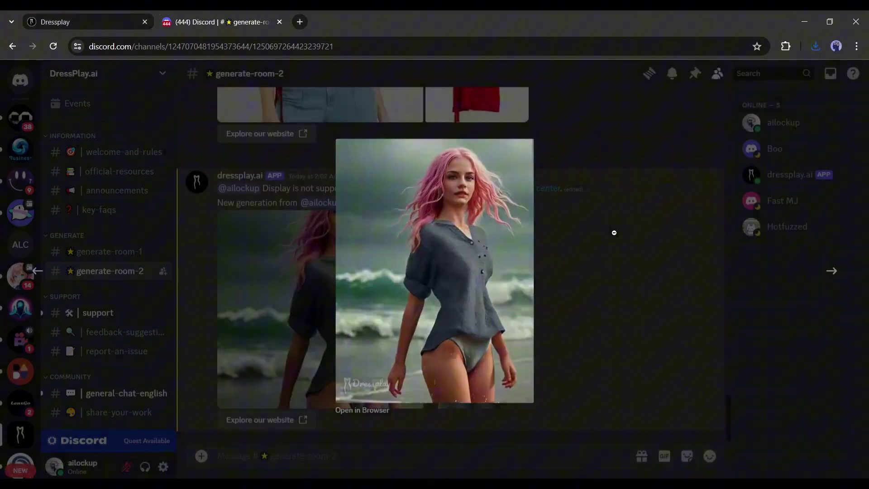
pyautogui.click(293, 459)
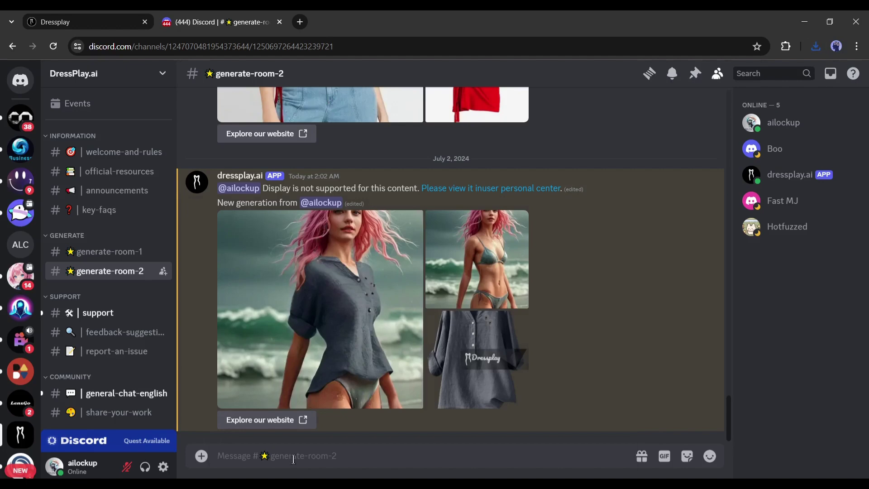
pyautogui.write('/')
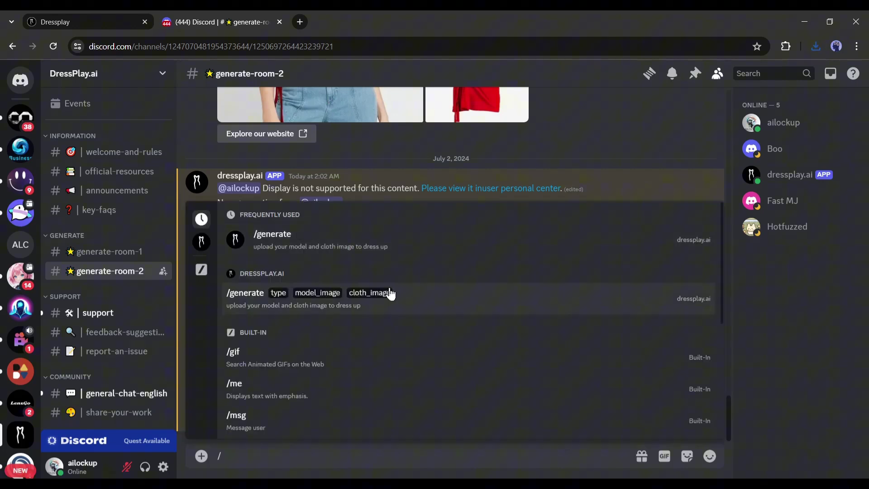
pyautogui.click(385, 293)
pyautogui.click(253, 376)
pyautogui.doubleClick(622, 194)
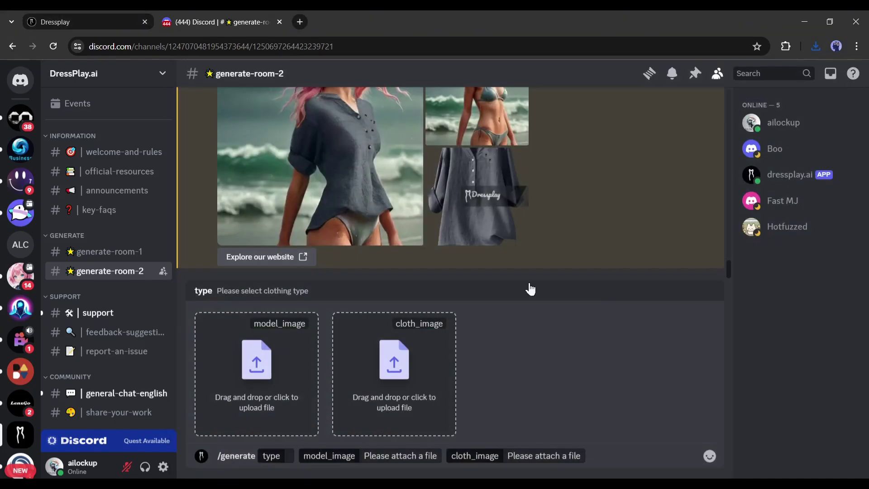
pyautogui.click(381, 359)
pyautogui.doubleClick(487, 172)
pyautogui.press('Down')
pyautogui.press('Return')
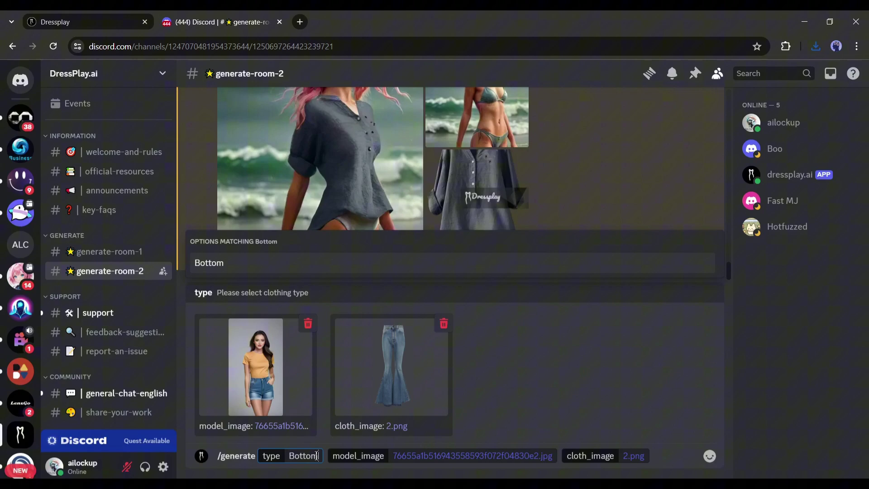
pyautogui.press('Return')
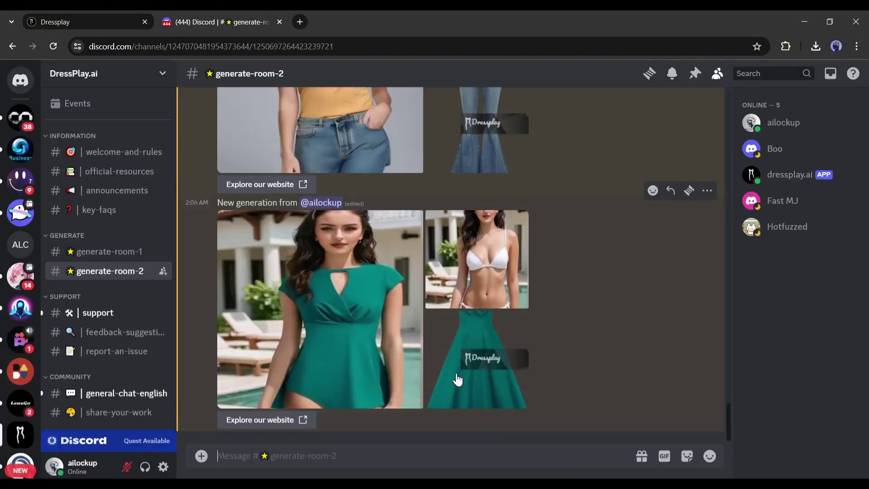
pyautogui.click(457, 380)
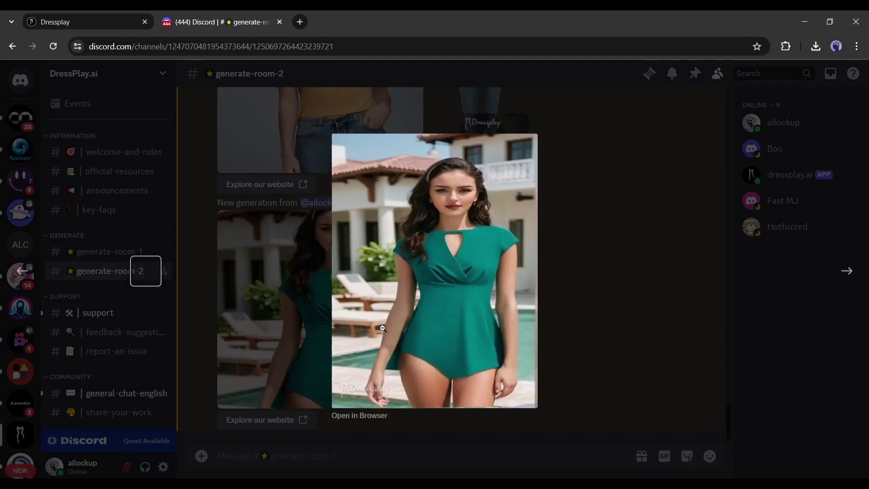
pyautogui.click(847, 272)
pyautogui.click(854, 276)
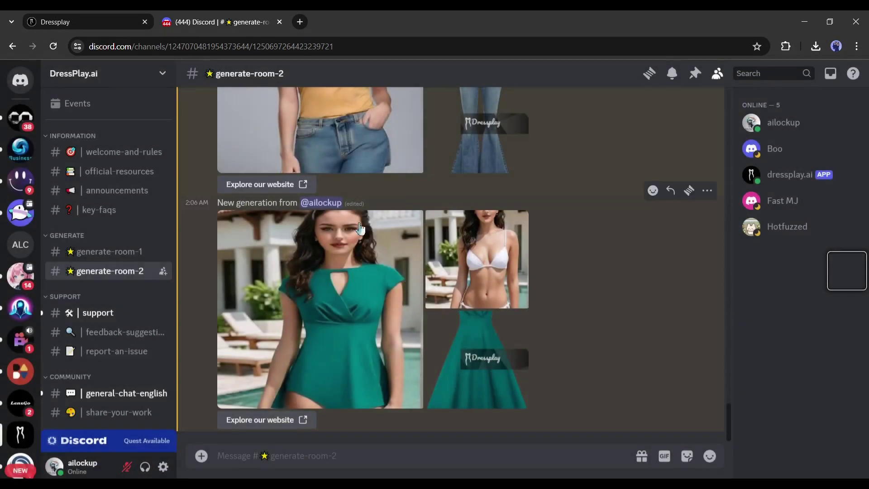
pyautogui.scroll(3, 354, 272)
pyautogui.scroll(5, 362, 276)
pyautogui.scroll(3, 398, 303)
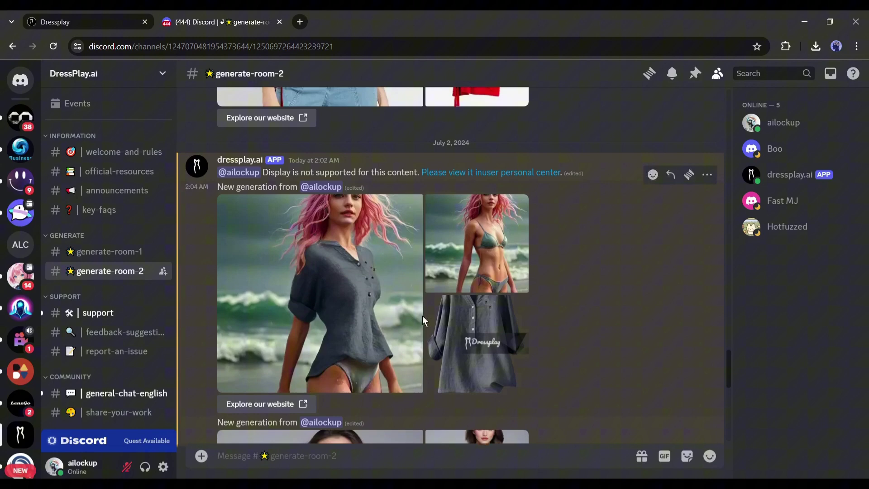
pyautogui.scroll(5, 429, 307)
pyautogui.scroll(-14, 457, 295)
pyautogui.scroll(-2, 475, 292)
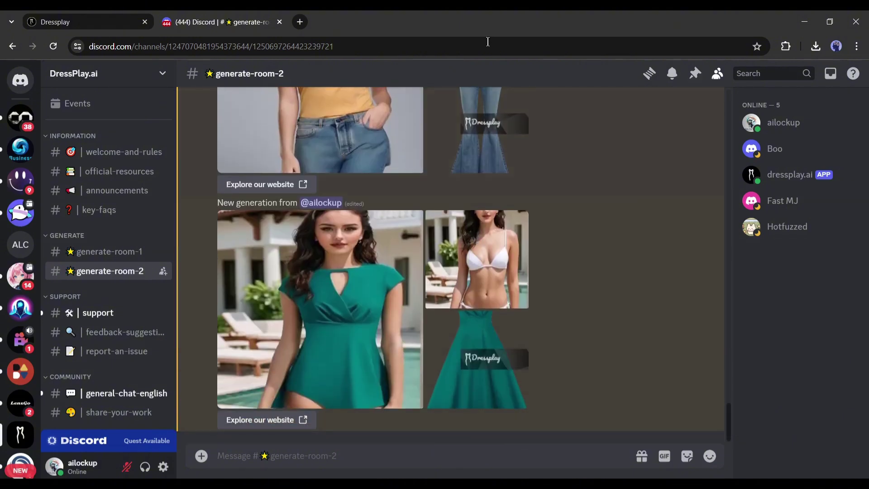
# - On the Dressplay website, sign in and open the Start Generating - Web dashboard
pyautogui.click(126, 13)
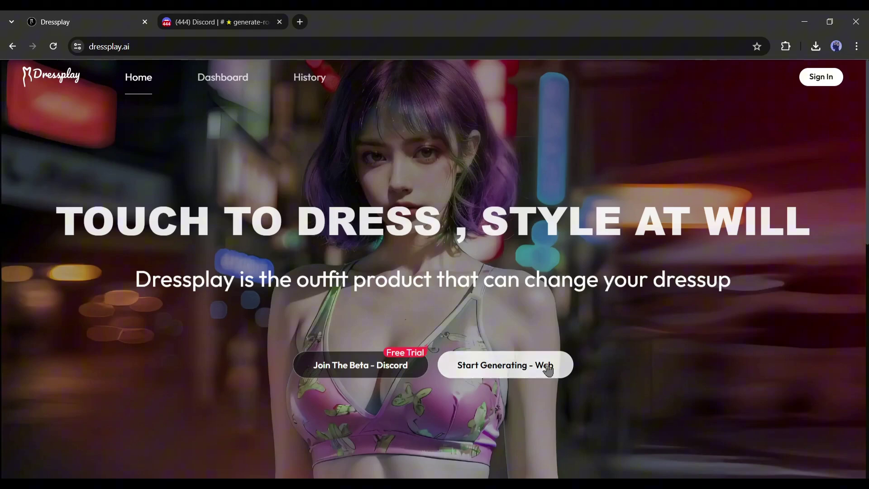
pyautogui.click(831, 77)
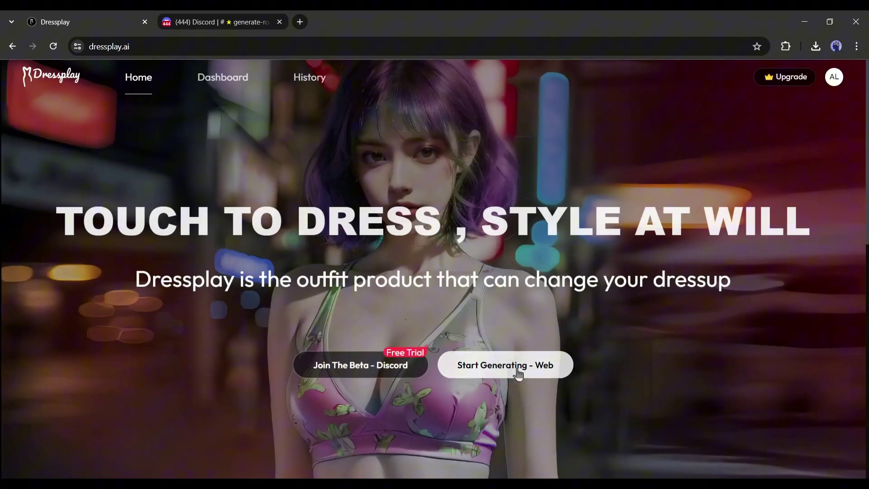
pyautogui.click(518, 371)
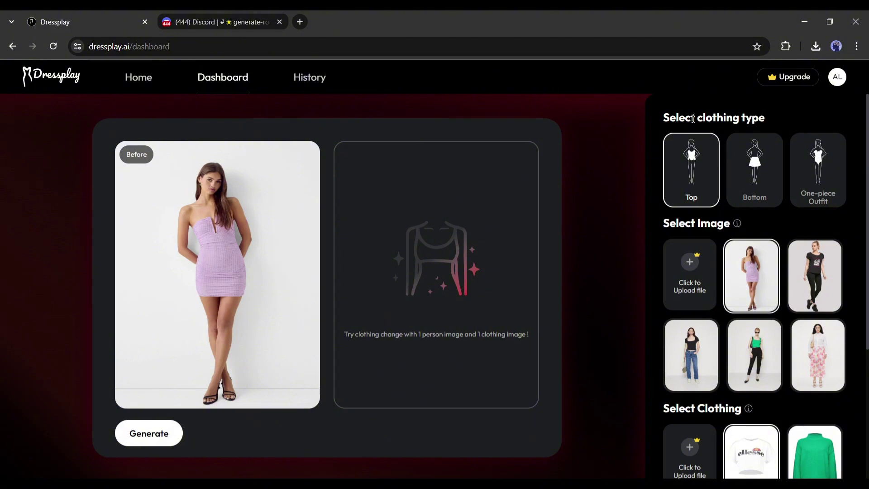
# - Keep Top selected as the clothing type
pyautogui.moveTo(672, 118); pyautogui.dragTo(776, 119)
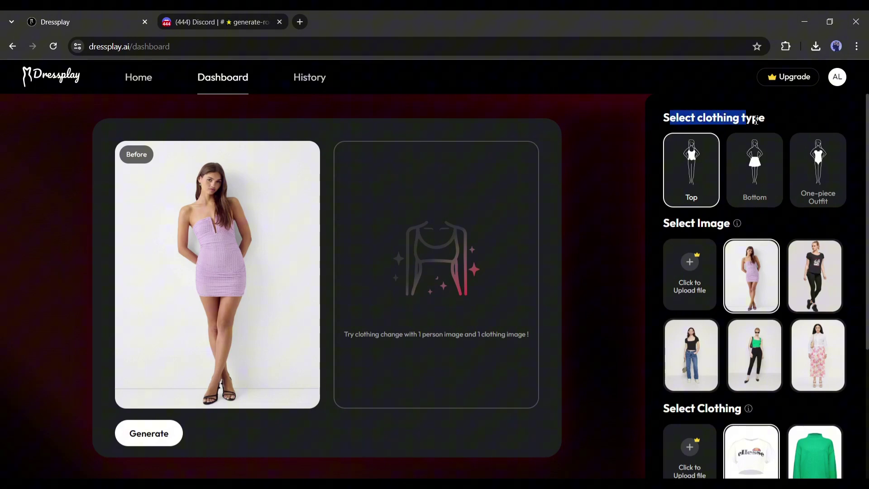
pyautogui.click(733, 118)
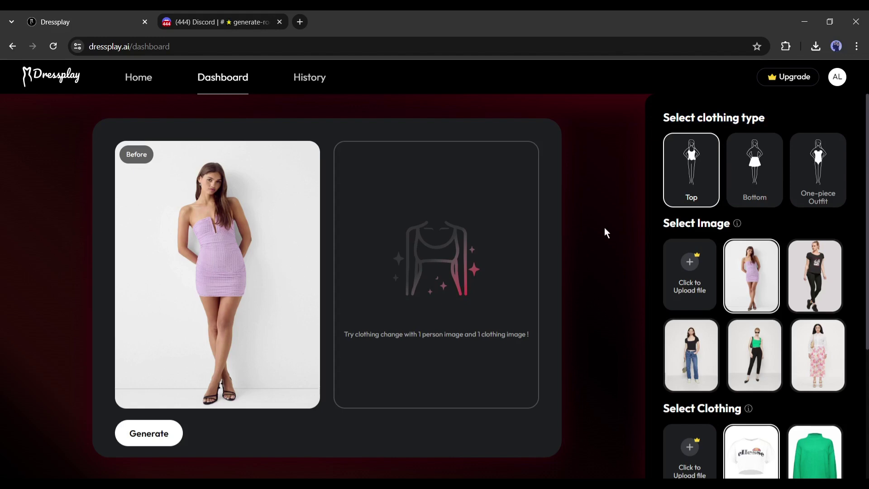
pyautogui.click(686, 160)
# - Upload the striped-bikini beach photo as the model under Select Image
pyautogui.click(687, 261)
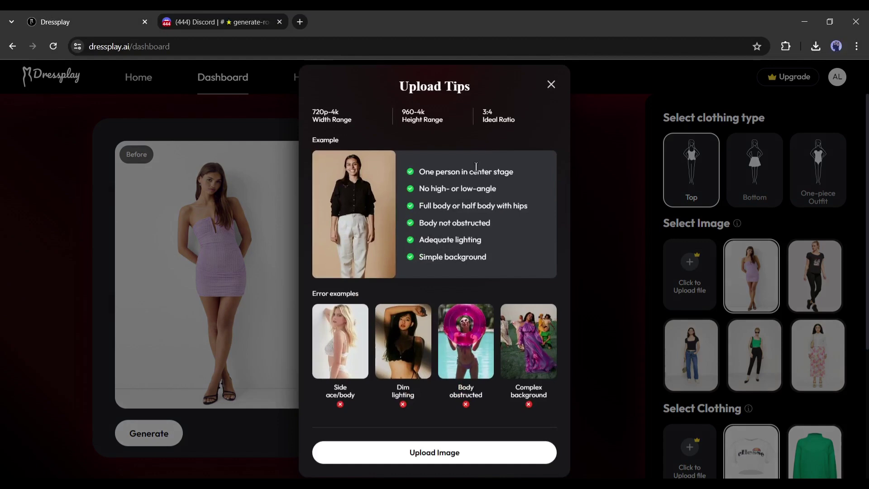
pyautogui.click(434, 446)
pyautogui.scroll(-3, 516, 320)
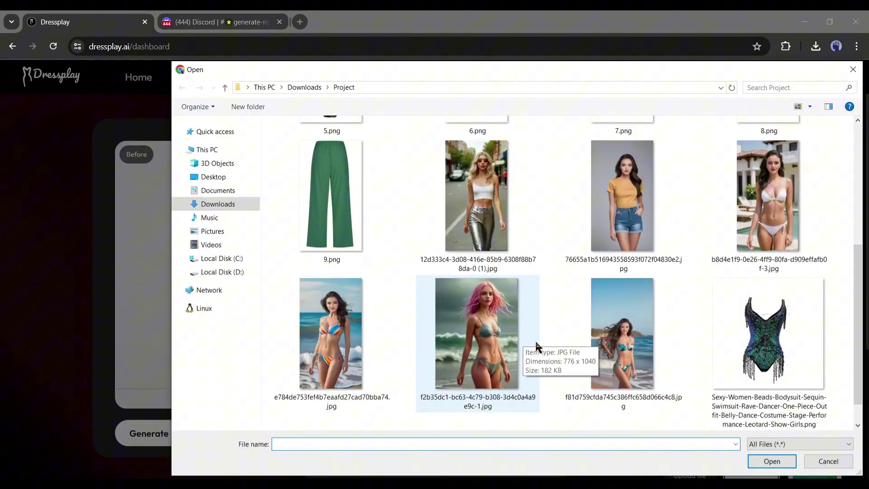
pyautogui.doubleClick(535, 340)
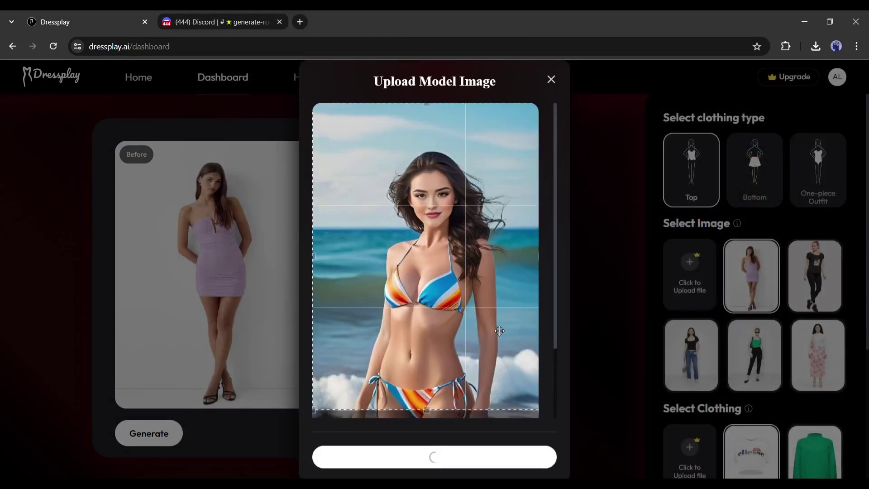
pyautogui.scroll(-1, 779, 302)
pyautogui.scroll(-4, 779, 302)
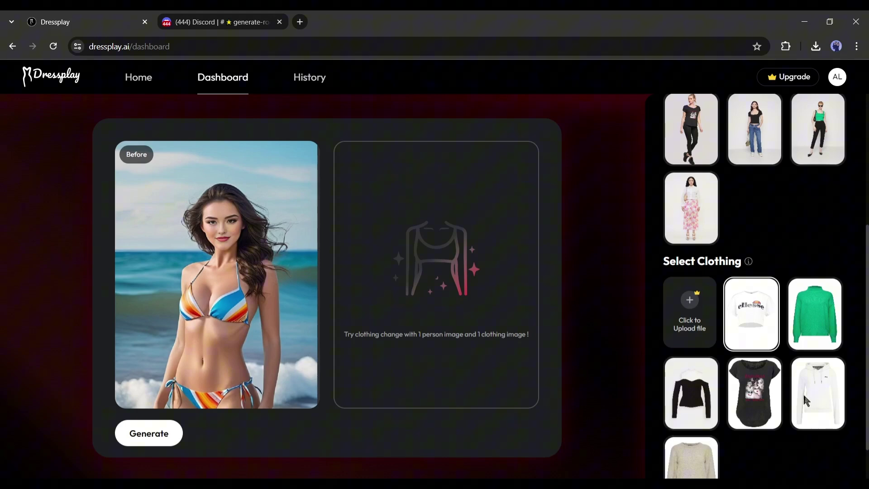
# - Upload the blue blouse as the garment, confirm its crop, and generate the try-on
pyautogui.click(704, 320)
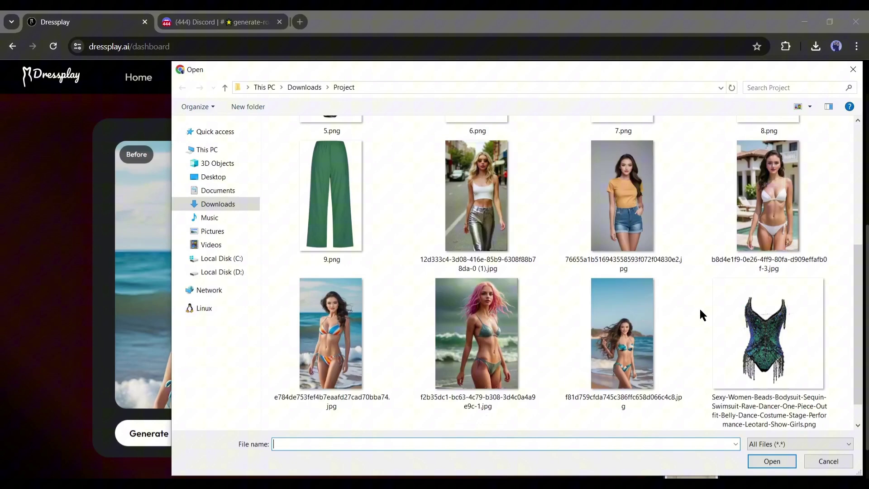
pyautogui.scroll(5, 699, 308)
pyautogui.doubleClick(324, 175)
pyautogui.click(438, 452)
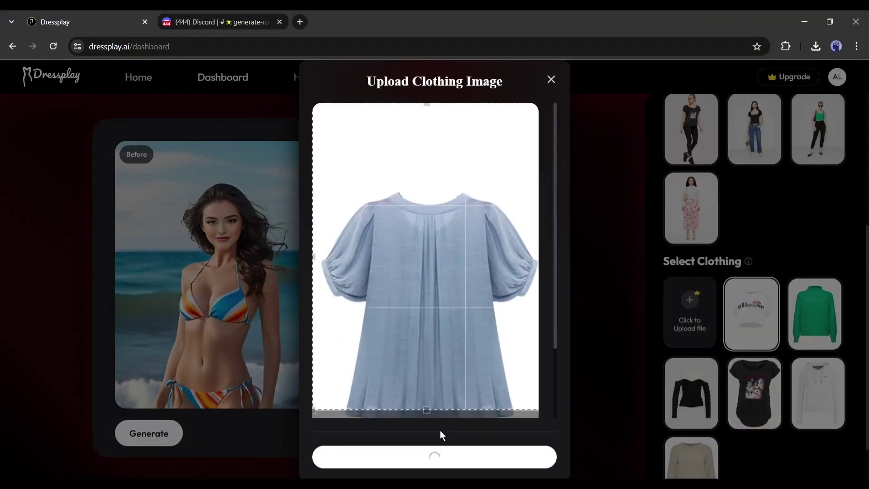
pyautogui.click(165, 436)
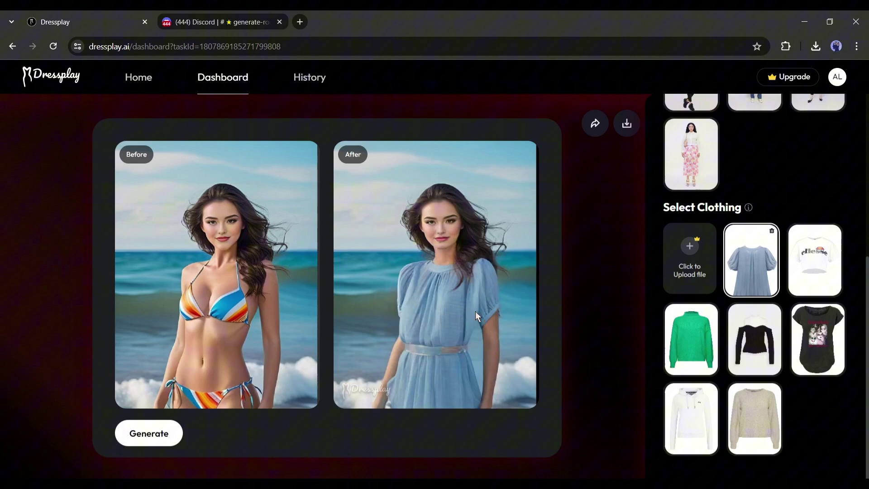
# - Download the generated blue-blouse try-on image
pyautogui.rightClick(392, 266)
pyautogui.click(440, 227)
pyautogui.click(628, 124)
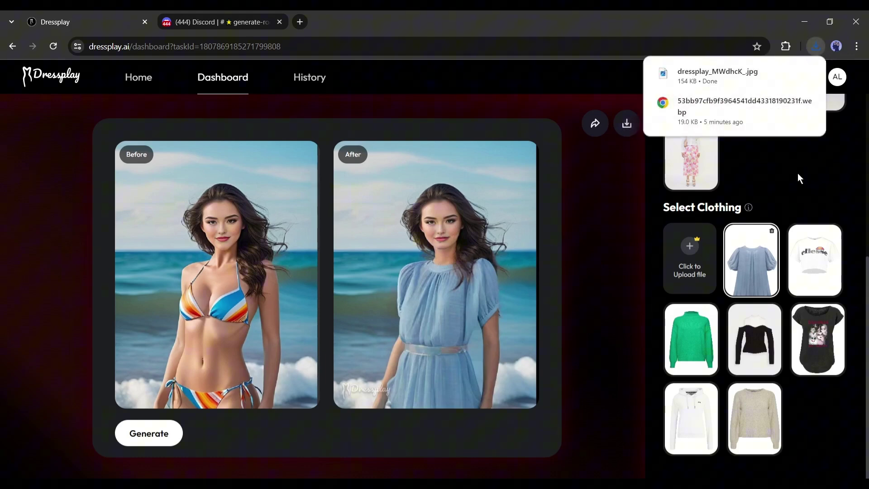
pyautogui.scroll(1, 780, 170)
pyautogui.scroll(3, 773, 175)
pyautogui.scroll(3, 802, 162)
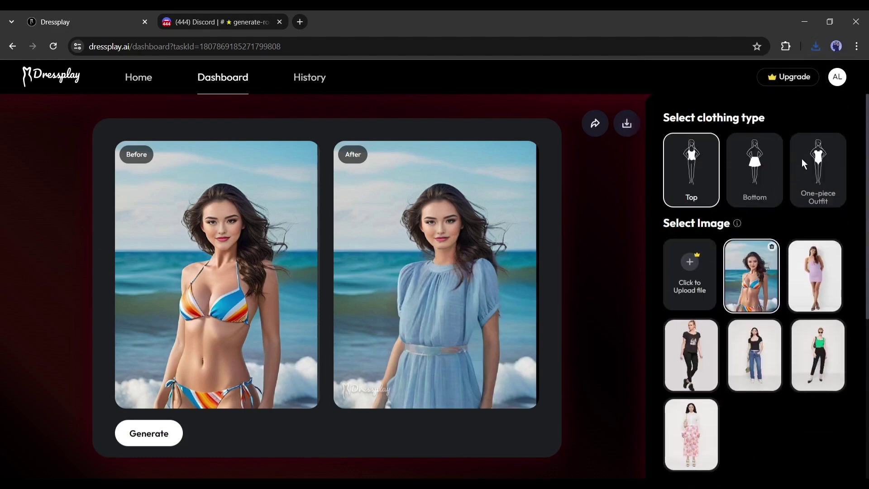
# - Switch the clothing type to Bottom and select the green-top model
pyautogui.click(754, 168)
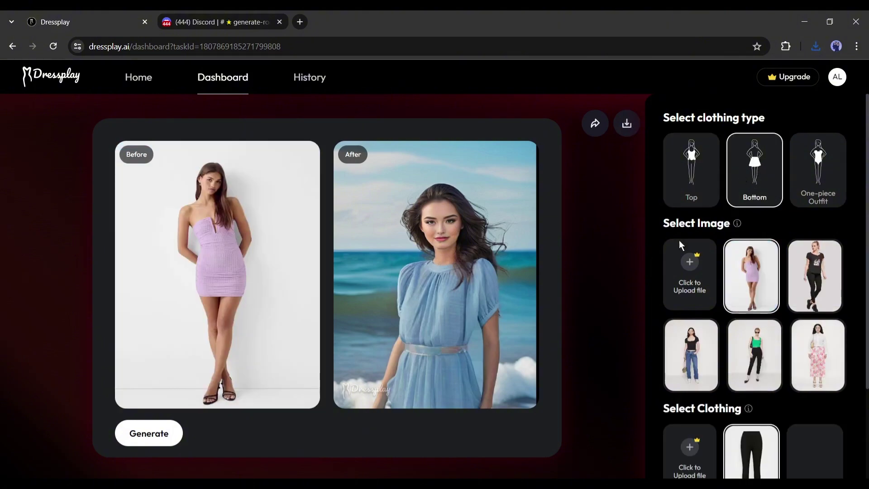
pyautogui.click(689, 273)
pyautogui.doubleClick(470, 316)
pyautogui.click(664, 197)
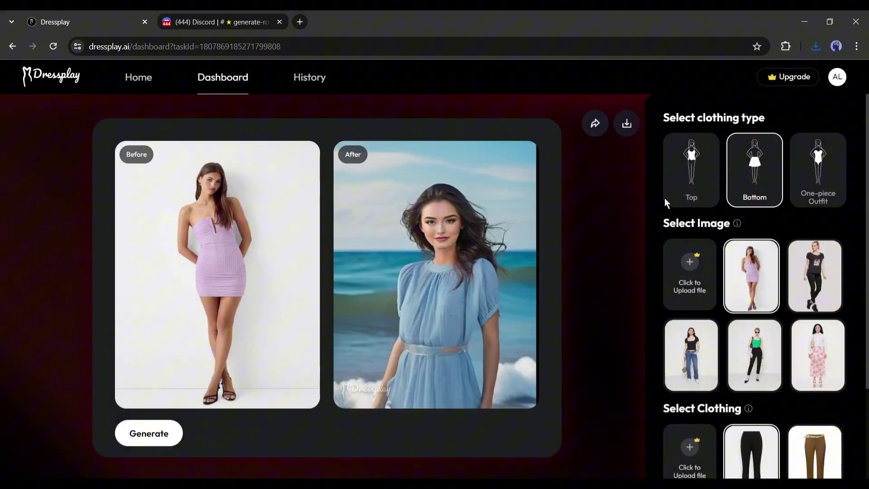
pyautogui.click(765, 360)
# - Upload and crop the denim shorts photo, confirm it, and generate the try-on
pyautogui.scroll(-3, 708, 349)
pyautogui.click(709, 349)
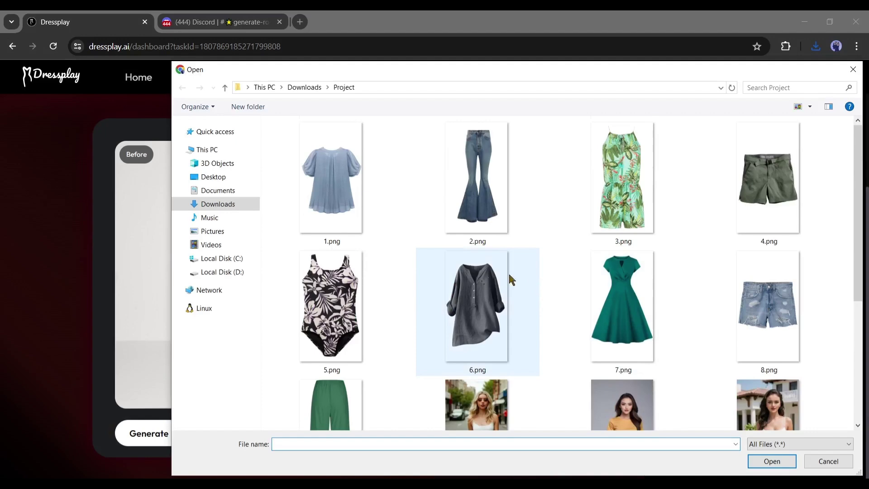
pyautogui.doubleClick(756, 154)
pyautogui.moveTo(452, 285); pyautogui.dragTo(436, 147)
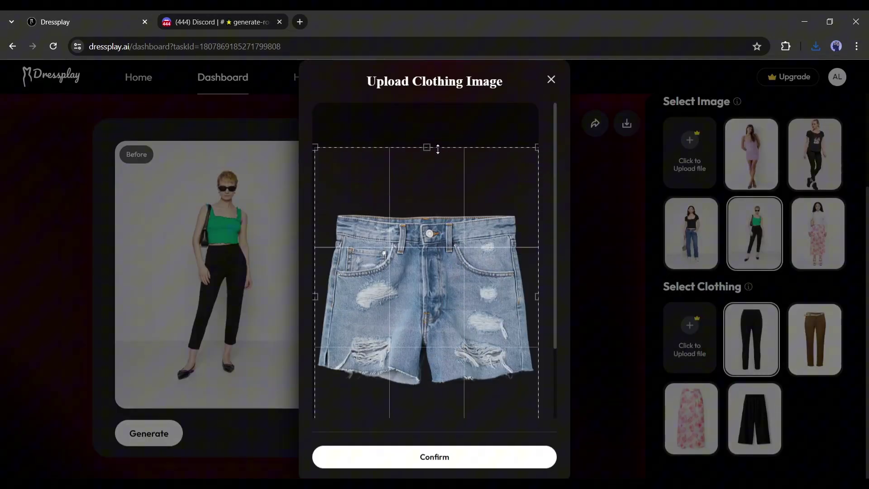
pyautogui.click(291, 378)
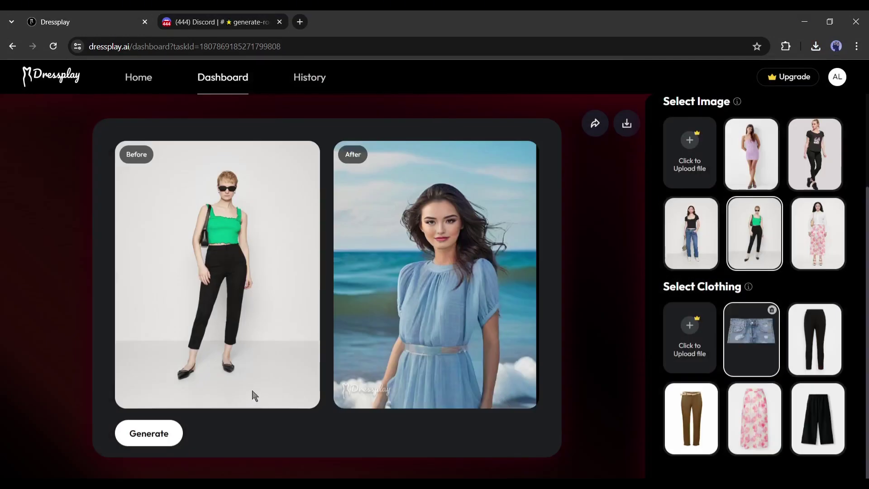
pyautogui.click(141, 434)
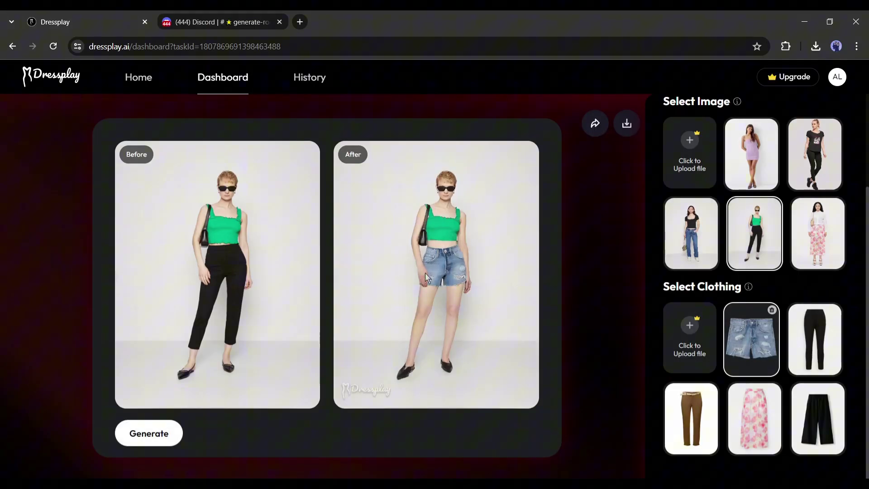
pyautogui.scroll(3, 826, 276)
# - Select One-piece Outfit, then upload and confirm the pink-haired beach photo as model
pyautogui.click(818, 162)
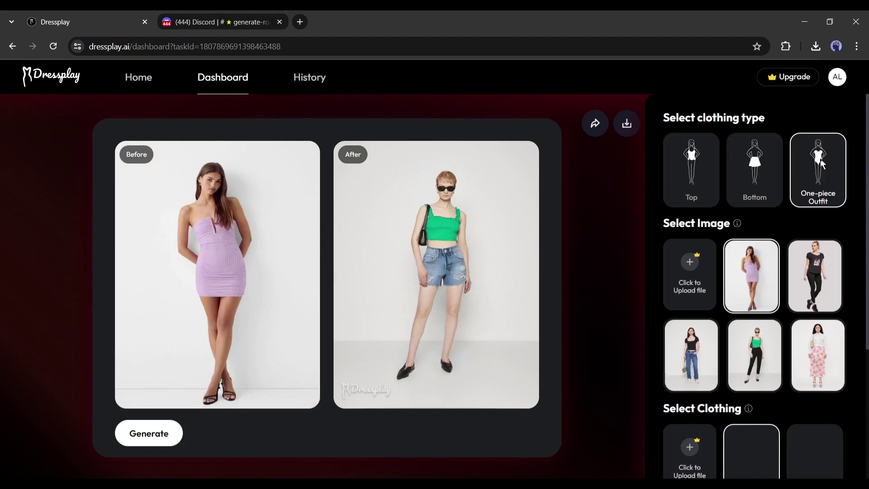
pyautogui.click(689, 276)
pyautogui.doubleClick(417, 335)
pyautogui.click(434, 452)
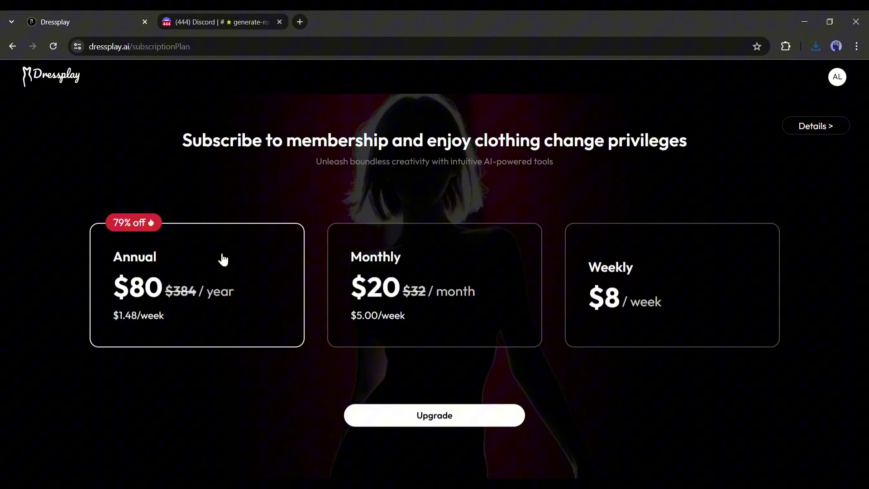
# - Review the Weekly $8 plan and the Monthly $20 plan, highlighting their price and name
pyautogui.click(645, 268)
pyautogui.moveTo(588, 309); pyautogui.dragTo(692, 311)
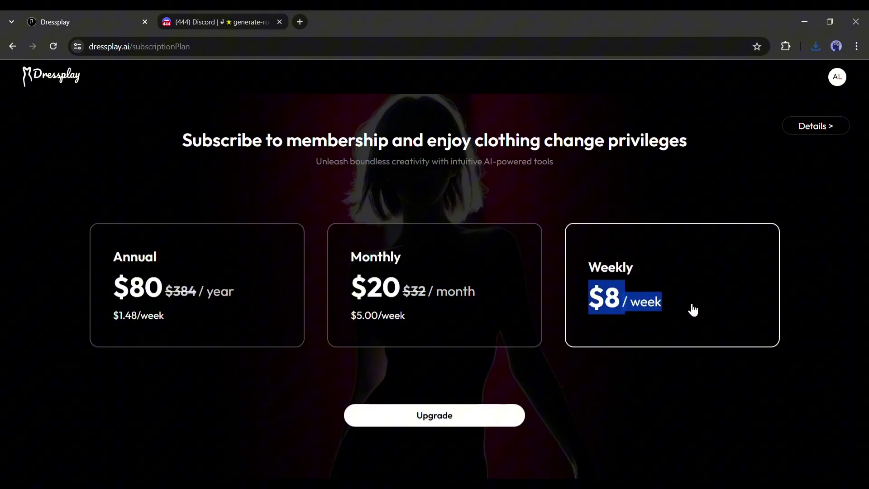
pyautogui.click(696, 306)
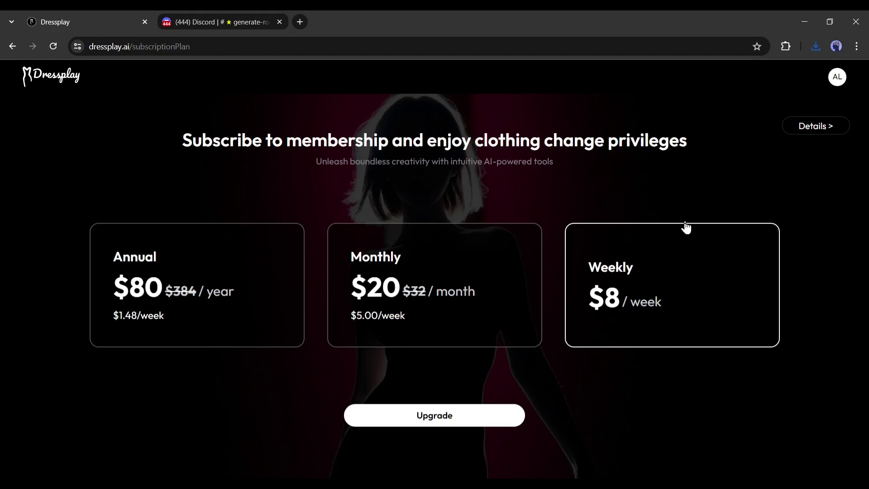
pyautogui.click(453, 255)
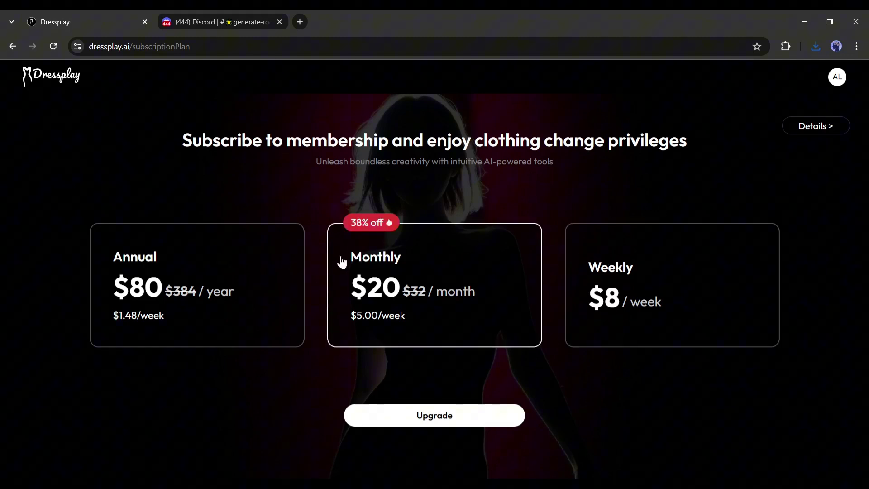
pyautogui.moveTo(344, 260); pyautogui.dragTo(445, 254)
pyautogui.click(444, 254)
# - Select the Annual $80 plan, highlighting its discounted price and $1.48/week equivalent
pyautogui.click(133, 262)
pyautogui.moveTo(114, 261); pyautogui.dragTo(157, 269)
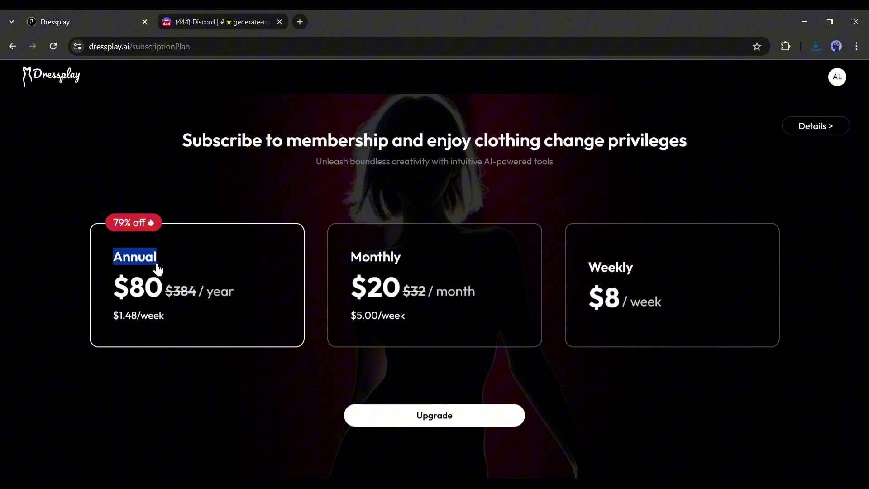
pyautogui.moveTo(111, 289); pyautogui.dragTo(247, 298)
pyautogui.click(109, 324)
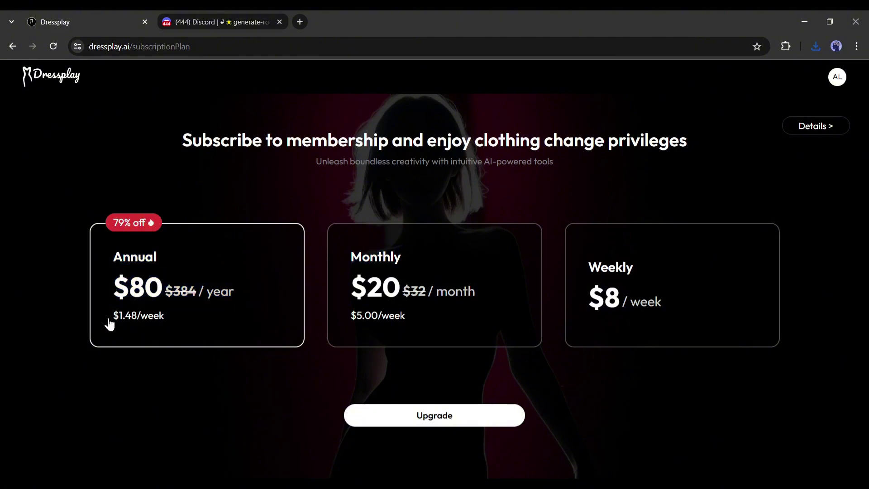
pyautogui.moveTo(110, 324); pyautogui.dragTo(181, 324)
pyautogui.click(221, 325)
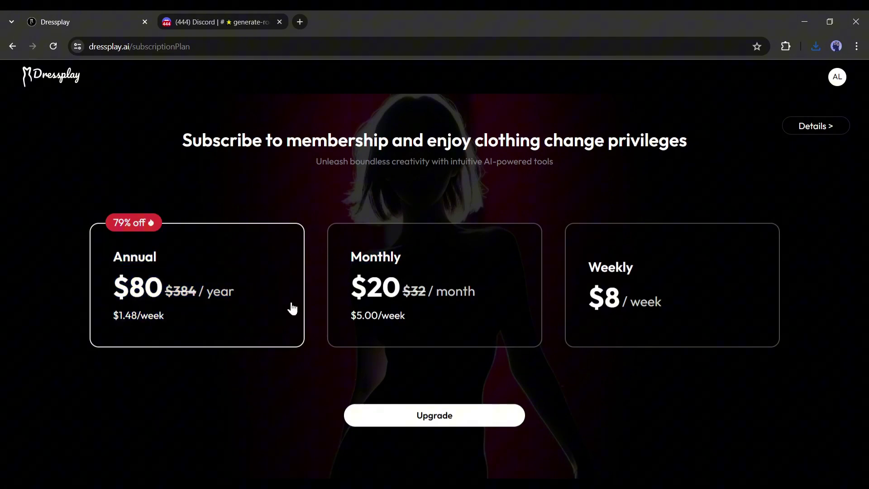